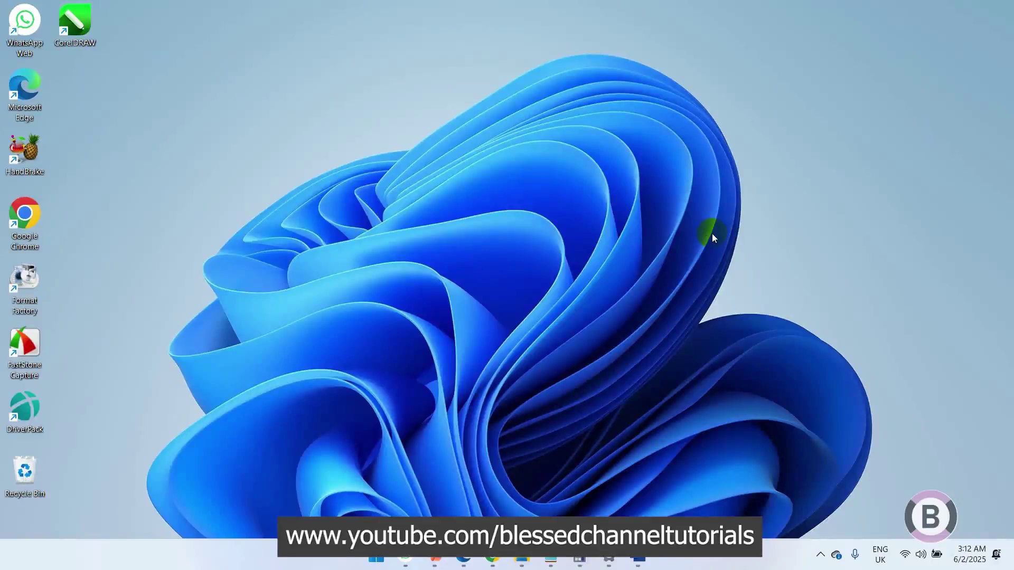
- Launch CorelDRAW from the desktop and confirm the 'Unable to load VGCore. Error Code : 126' error appears
double_click(79, 32)
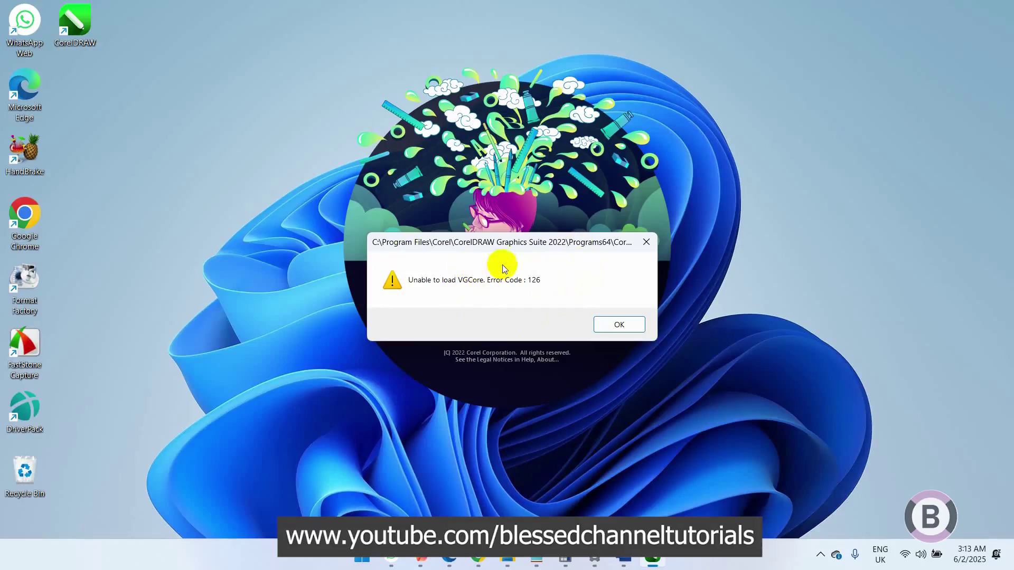
left_click(821, 553)
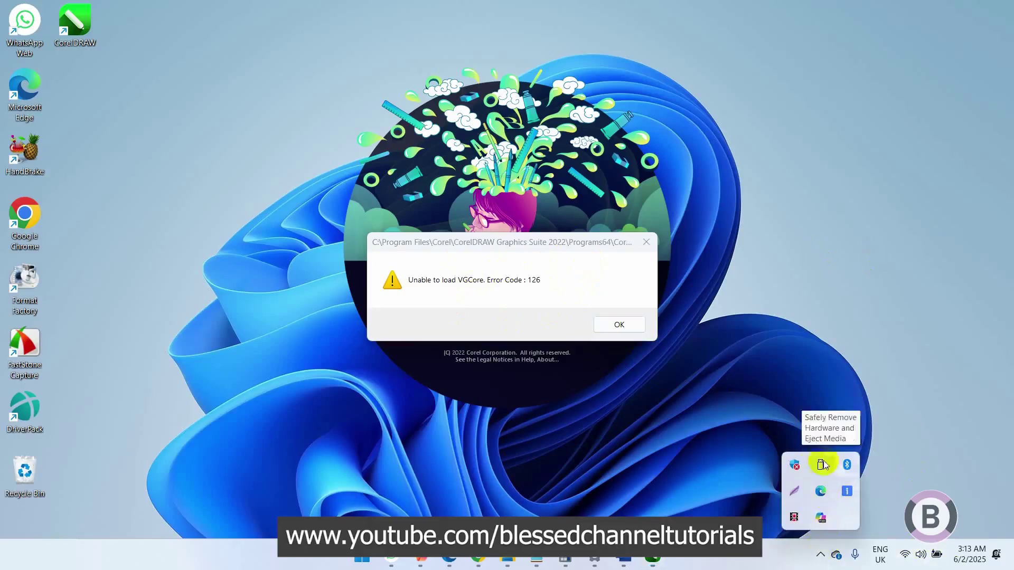
- Dismiss the VGCore error and open the Virus & threat protection Protection history in Windows Security
left_click(646, 243)
left_click(820, 554)
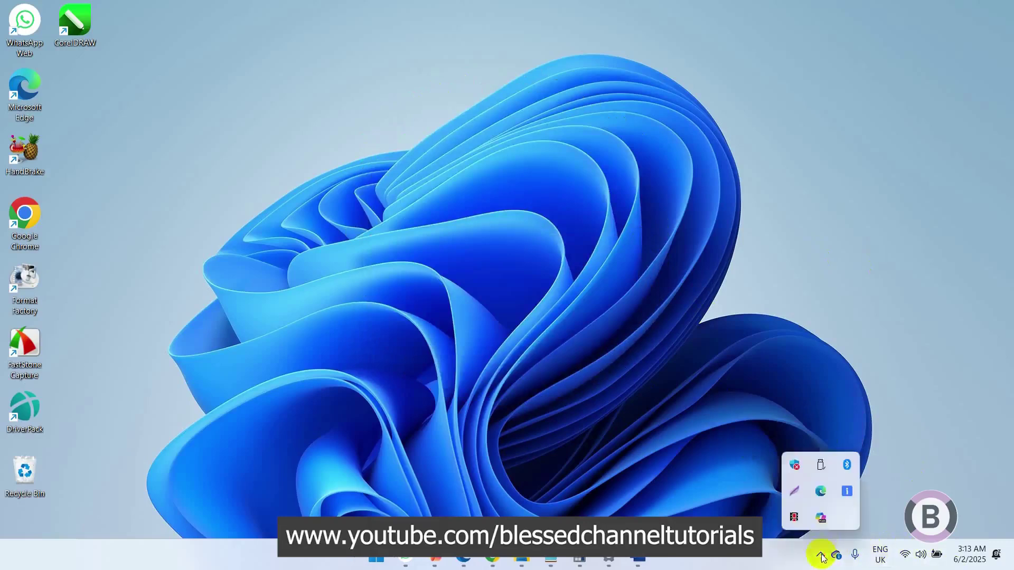
left_click(794, 465)
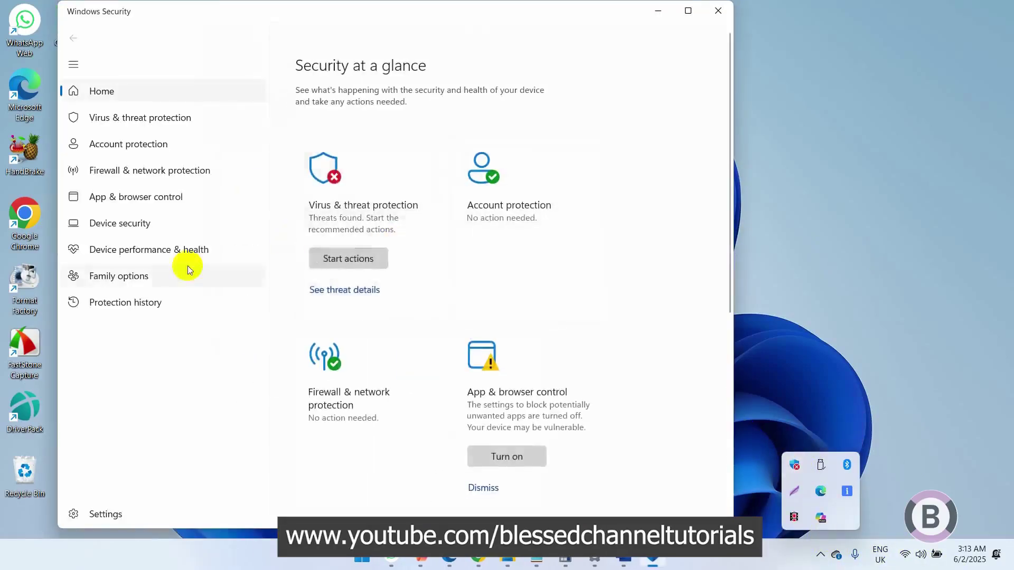
left_click(381, 210)
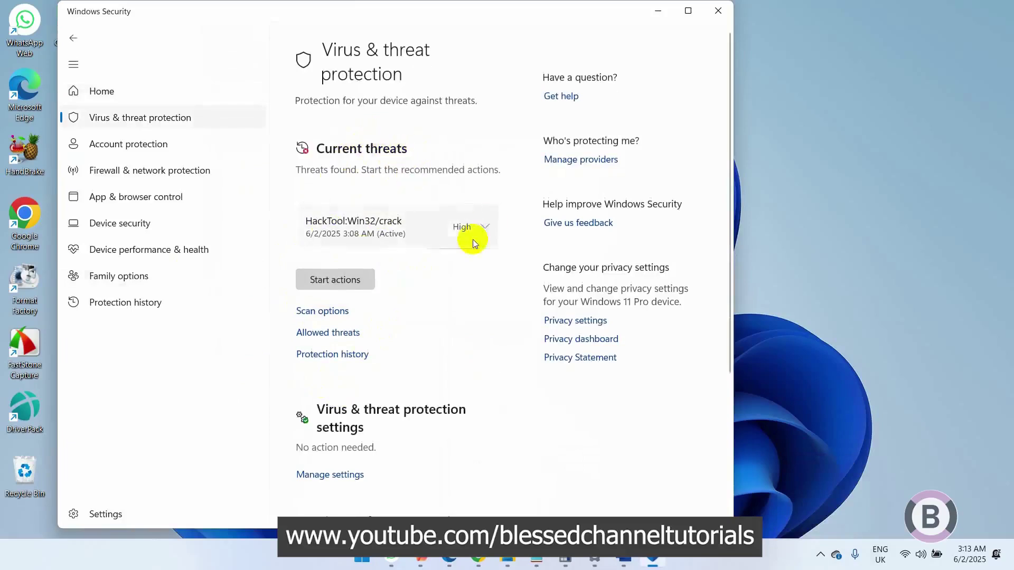
left_click(347, 354)
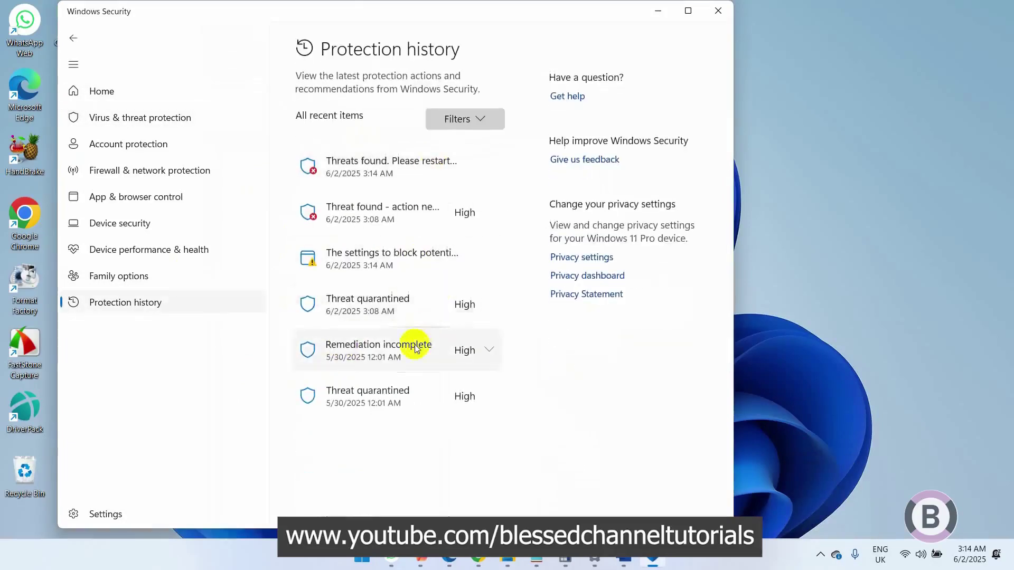
- Expand the threat entries to find the quarantined HackTool:Win32/crack affecting CrlSCl.dll, dated 6/2/2025
left_click(491, 352)
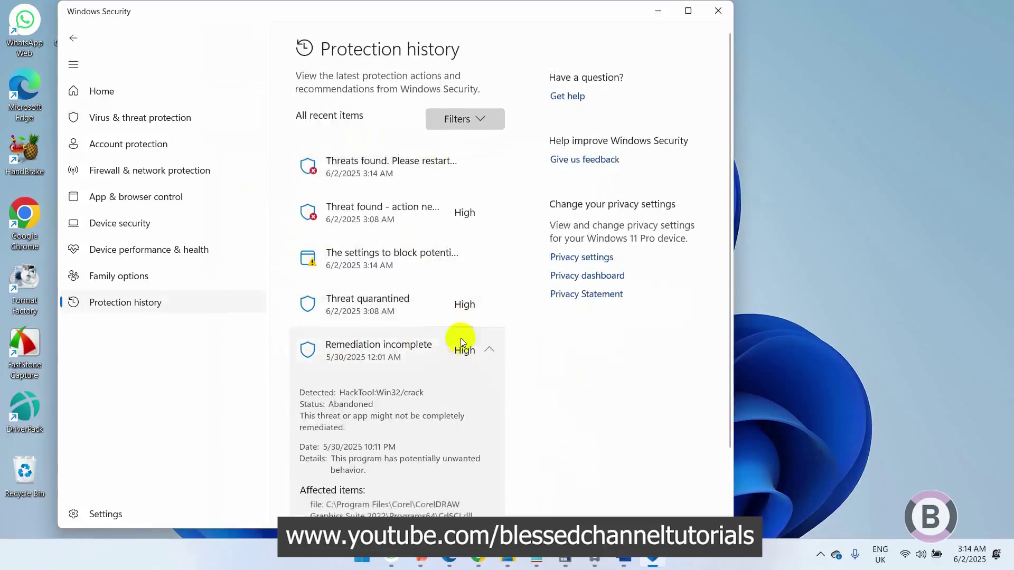
scroll(461, 338, "down", 2)
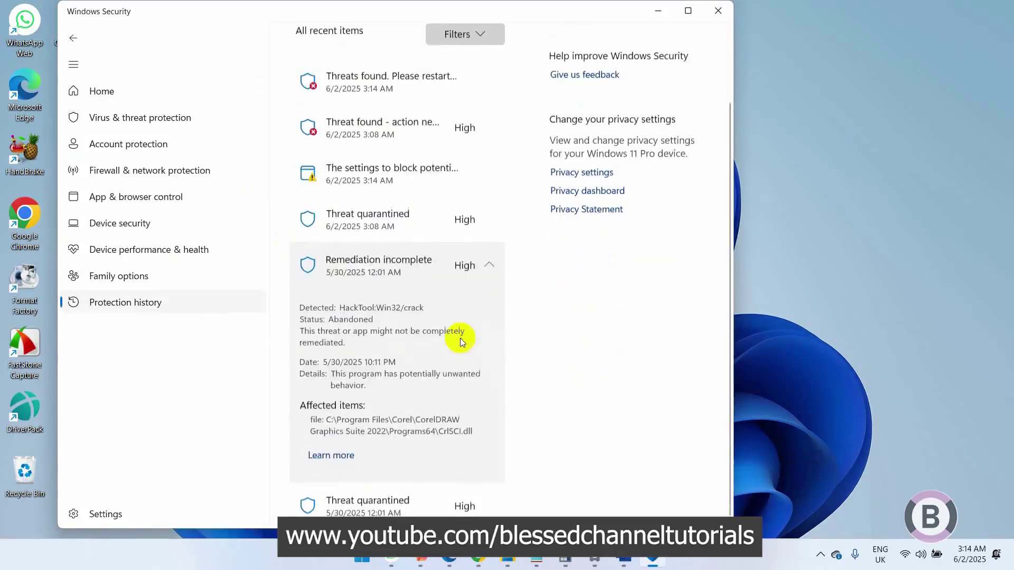
left_click(451, 433)
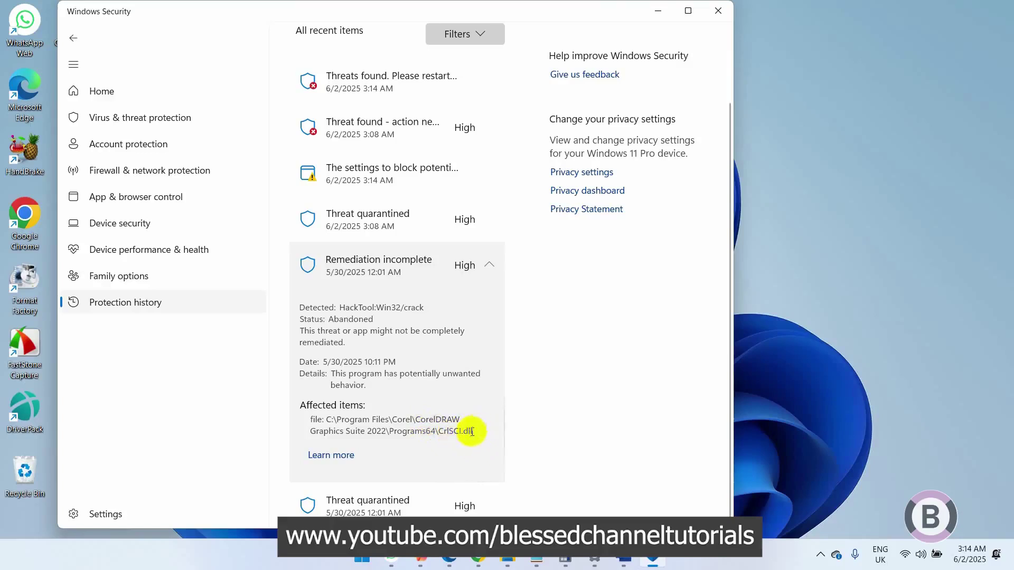
left_click(469, 431)
left_click(441, 430)
left_click(487, 504)
scroll(429, 411, "down", 1)
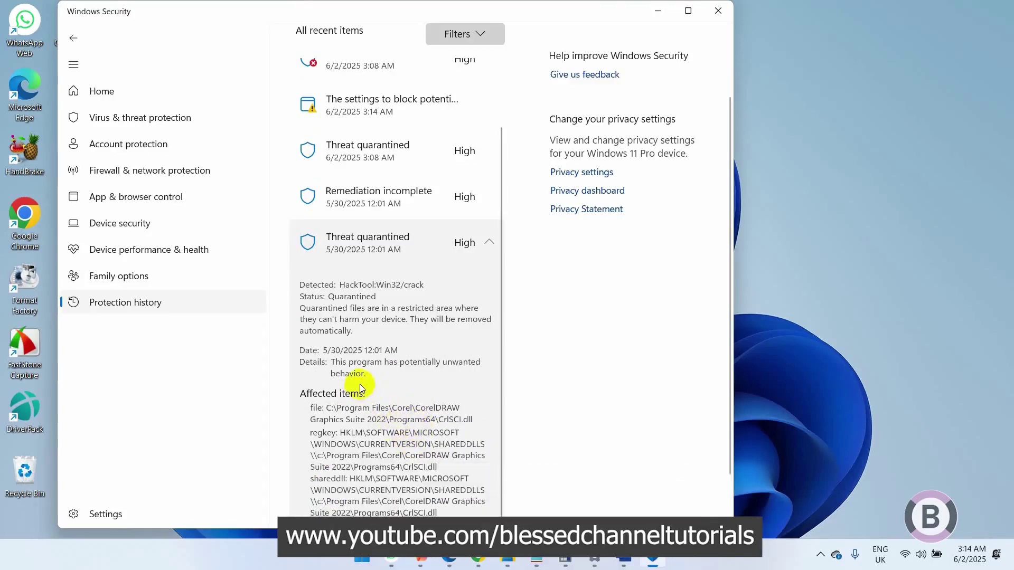
scroll(391, 333, "up", 2)
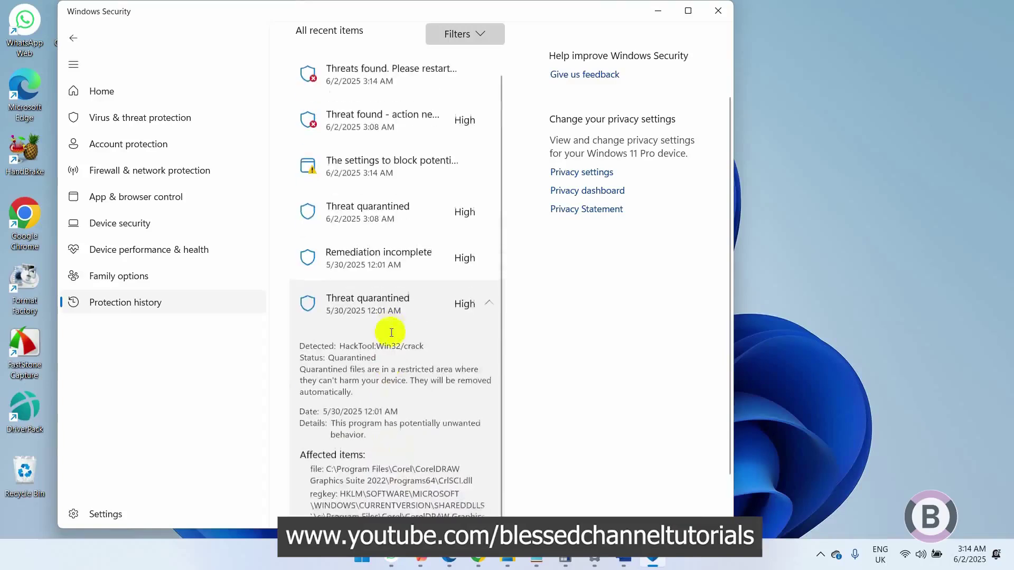
left_click(488, 312)
left_click(486, 301)
scroll(397, 384, "down", 2)
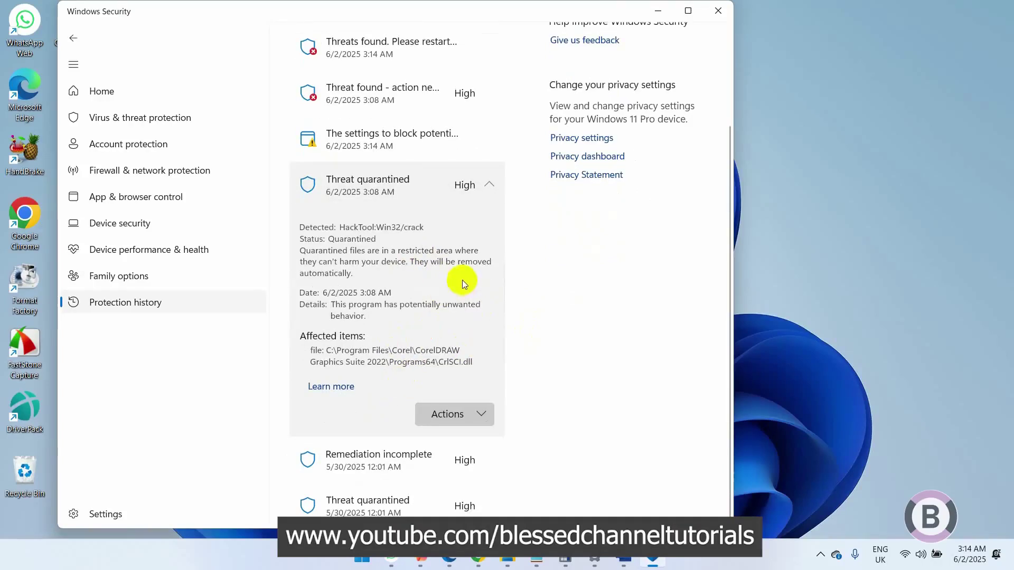
- Under Manage settings, switch off real-time, cloud-delivered, automatic sample submission and tamper protection, then close Windows Security
left_click(493, 185)
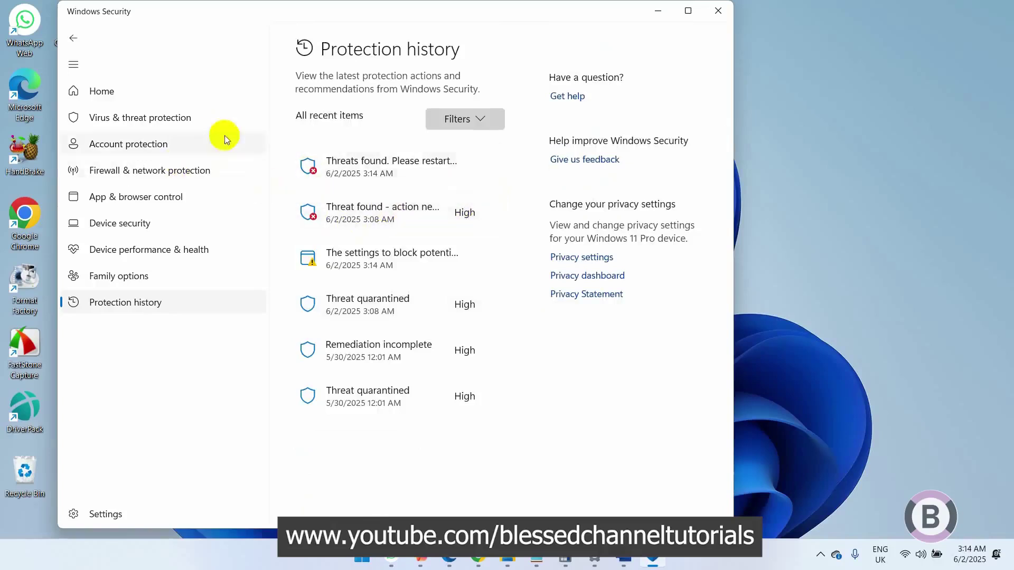
left_click(151, 121)
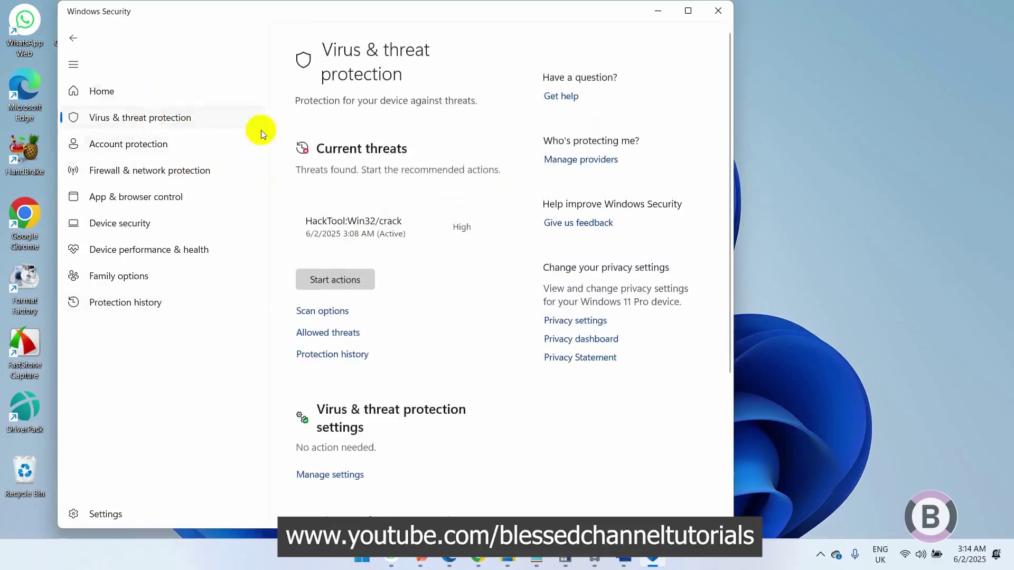
left_click(343, 474)
left_click(315, 251)
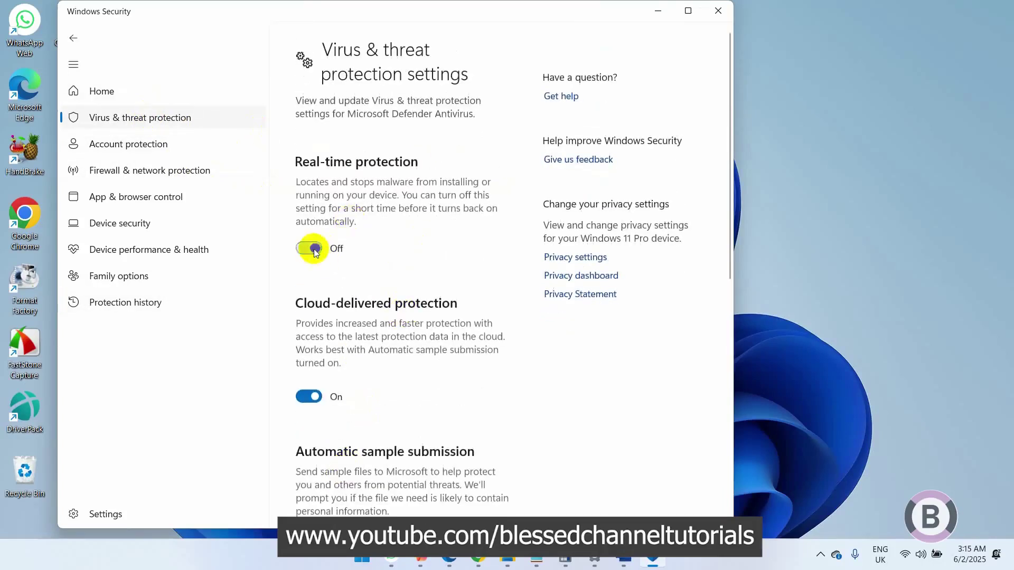
scroll(442, 378, "down", 2)
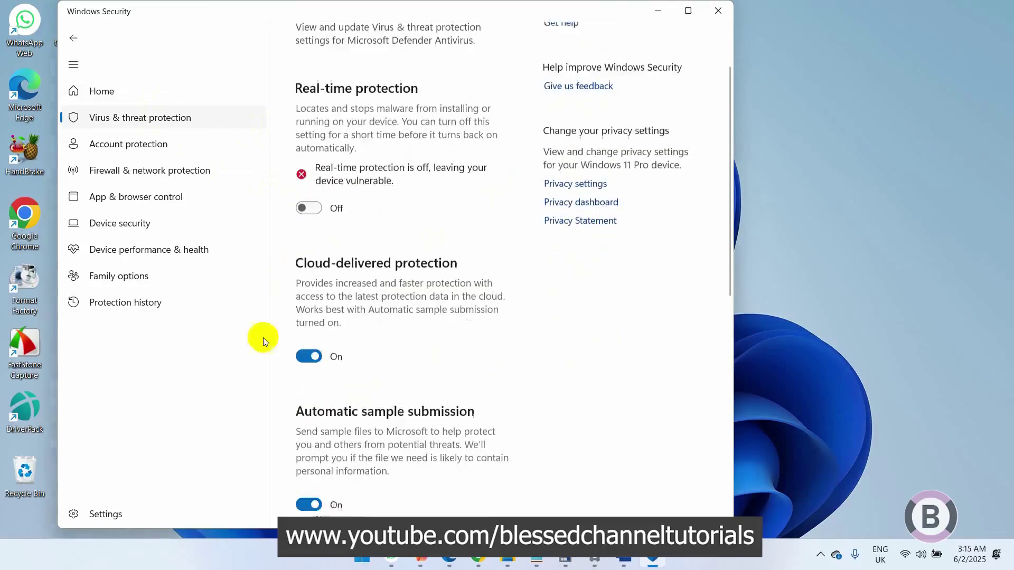
left_click(307, 352)
scroll(307, 350, "down", 5)
left_click(312, 224)
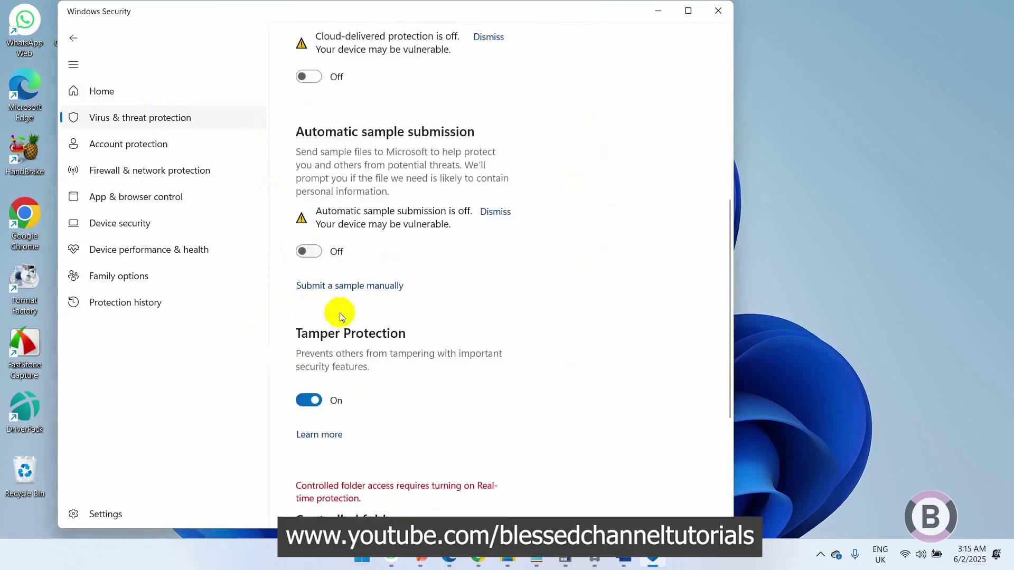
left_click(322, 400)
scroll(554, 361, "down", 6)
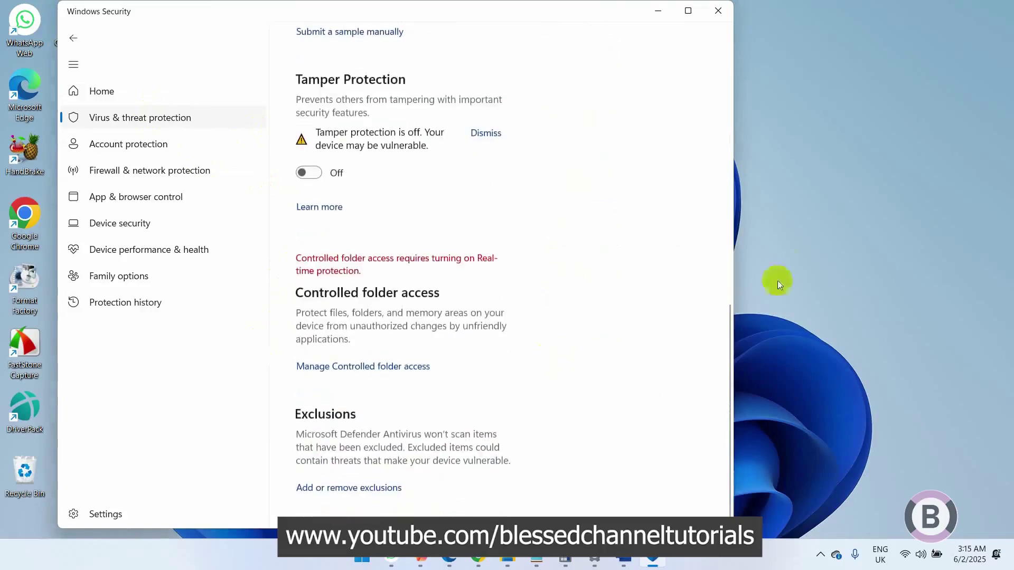
left_click(796, 249)
- Browse to D:\MY FILES\...\CorelDRAW Graphics Suite 2022\PcWonderland.com_Fix in File Explorer
left_click(658, 11)
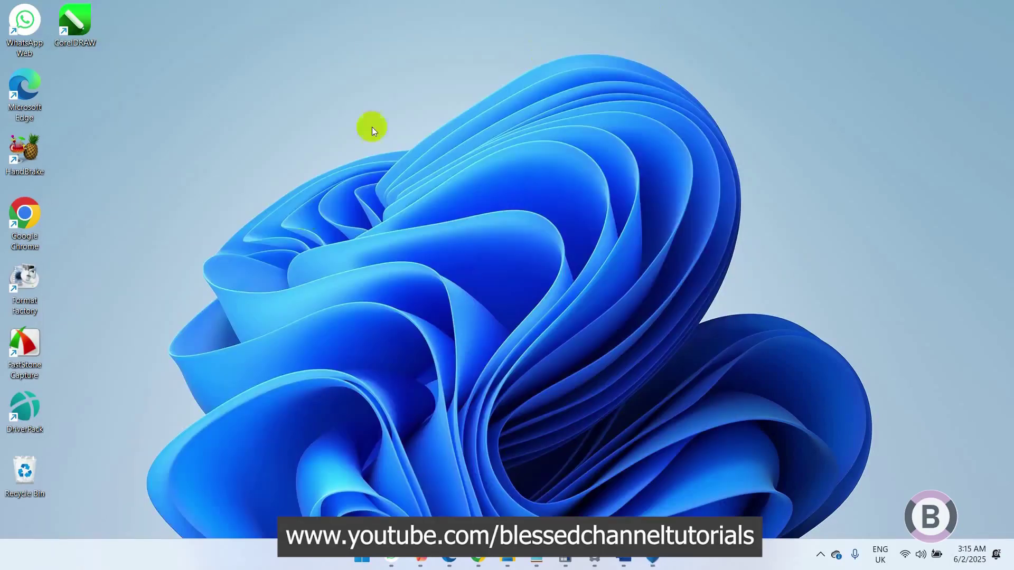
left_click(508, 560)
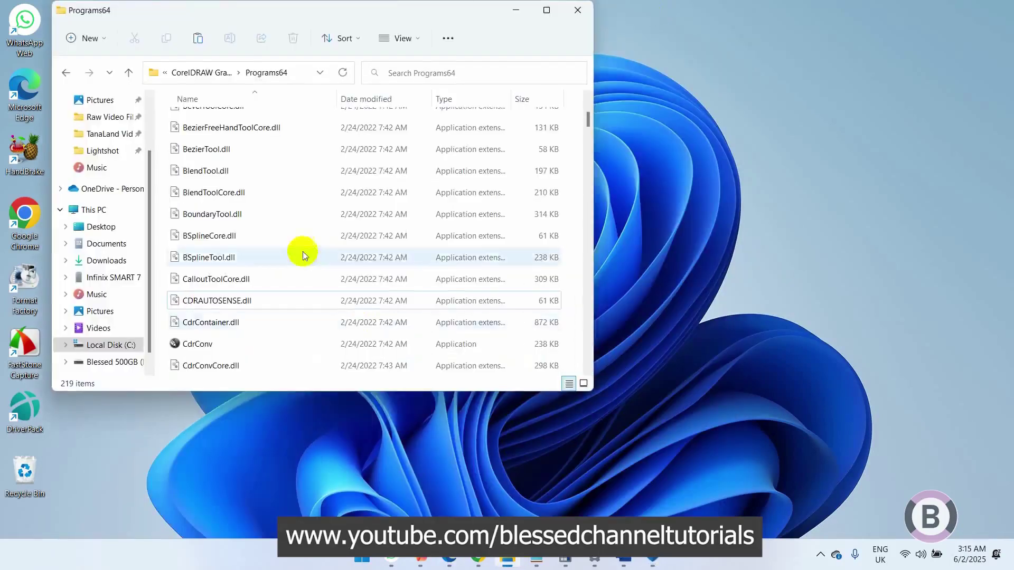
left_click(742, 277)
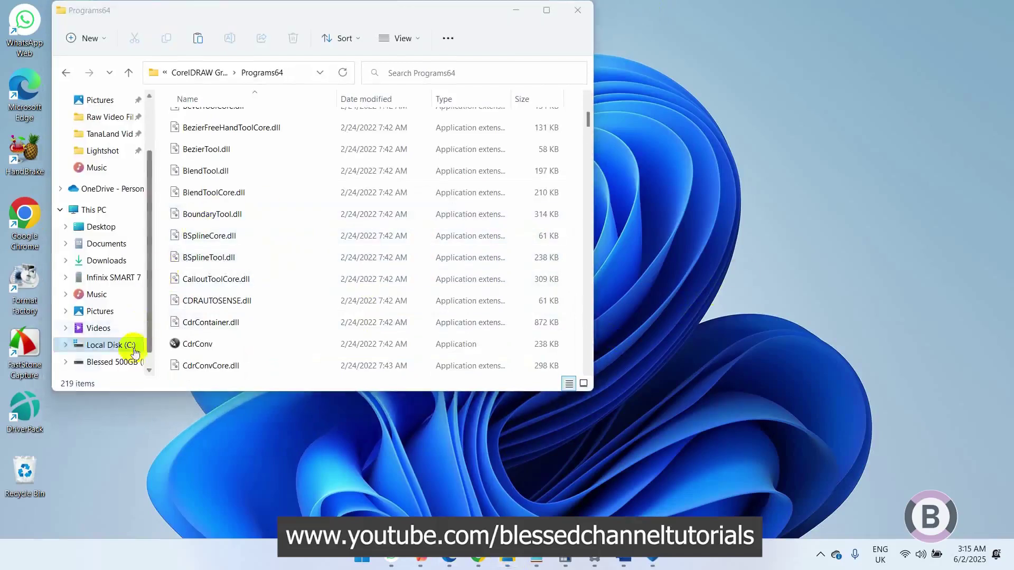
left_click(119, 364)
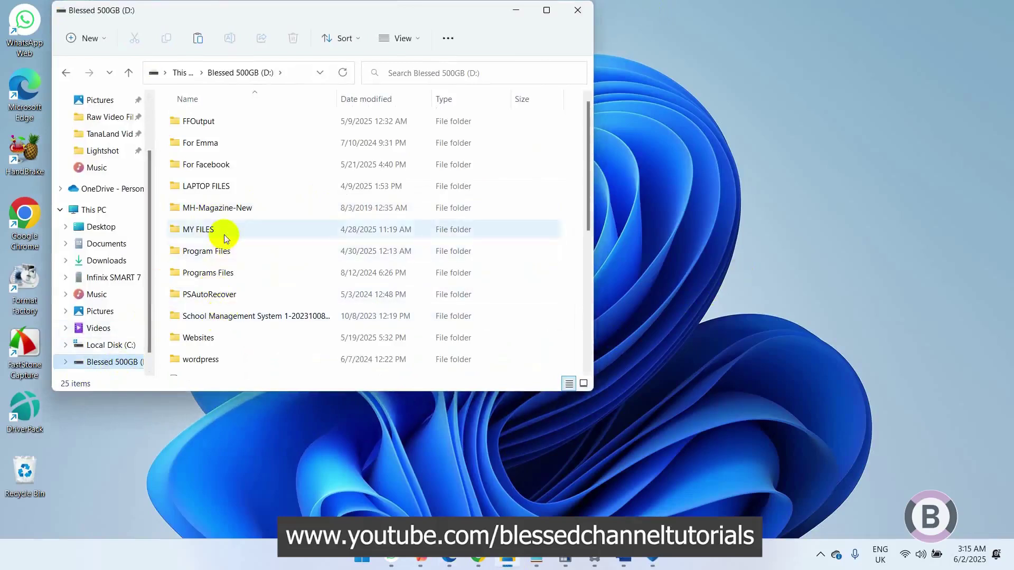
double_click(222, 229)
double_click(260, 296)
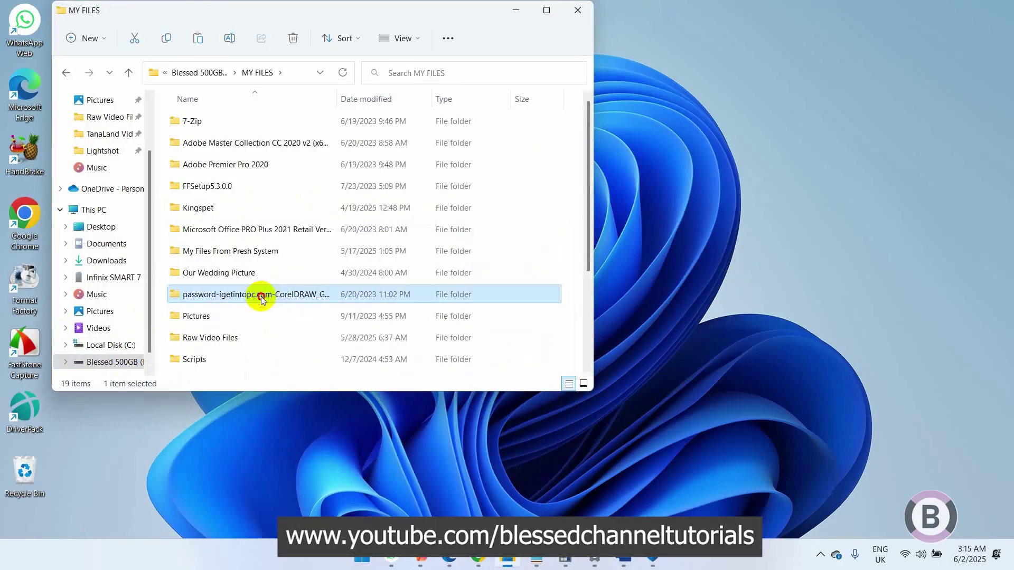
double_click(262, 122)
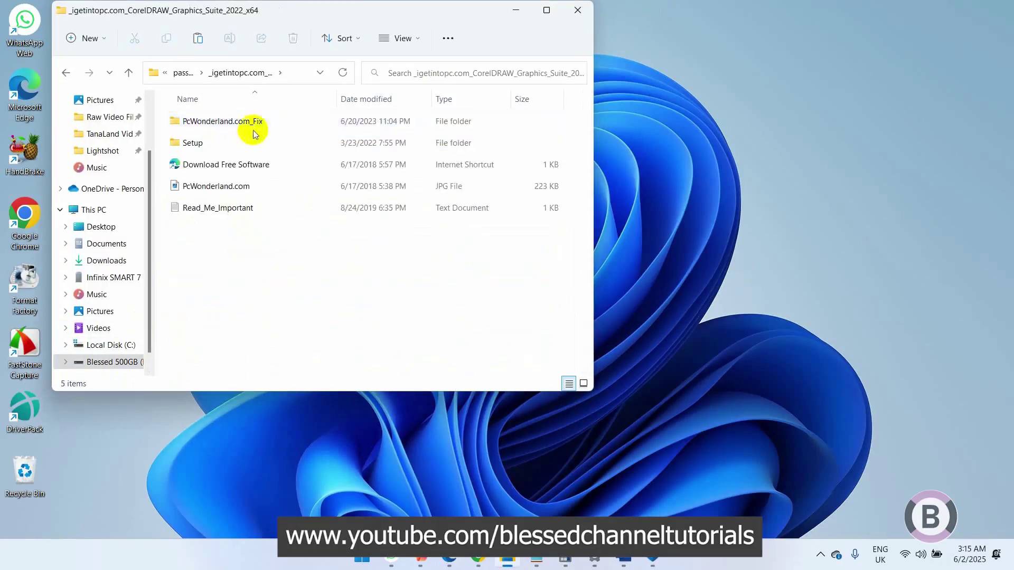
double_click(259, 120)
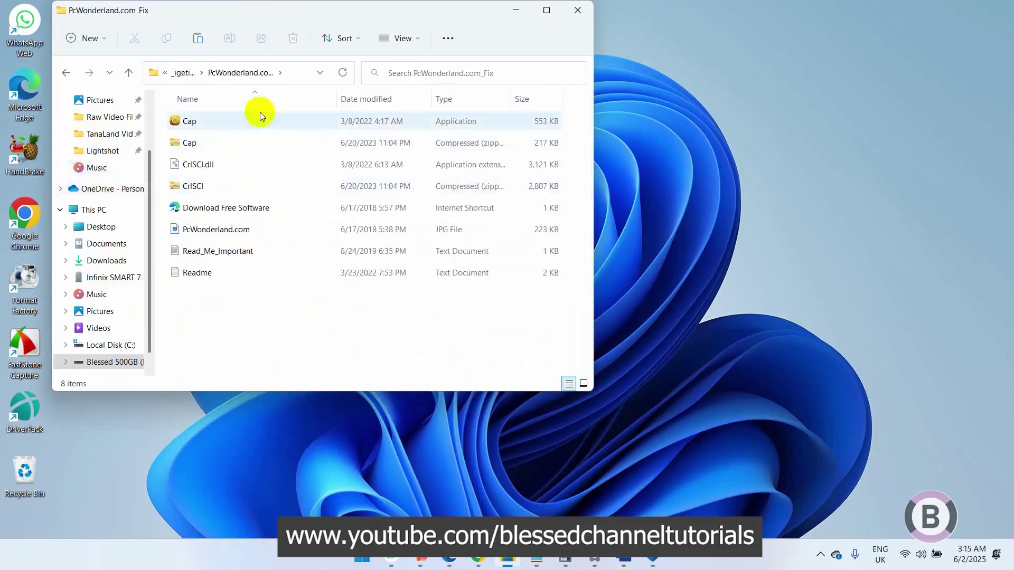
- Select Cap and CrlSCI.dll together and copy them
left_click(224, 119)
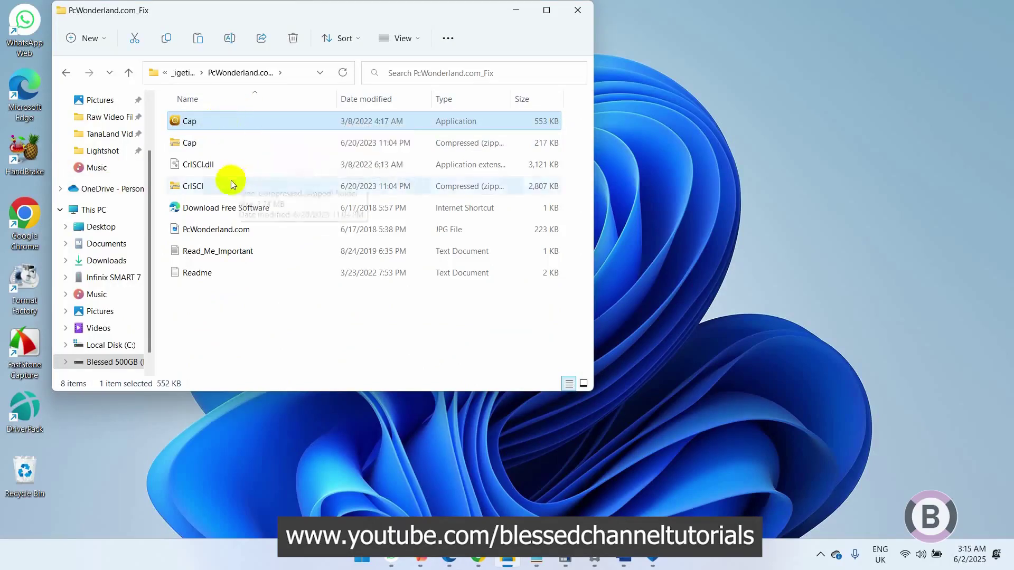
left_click(297, 159, "ctrl")
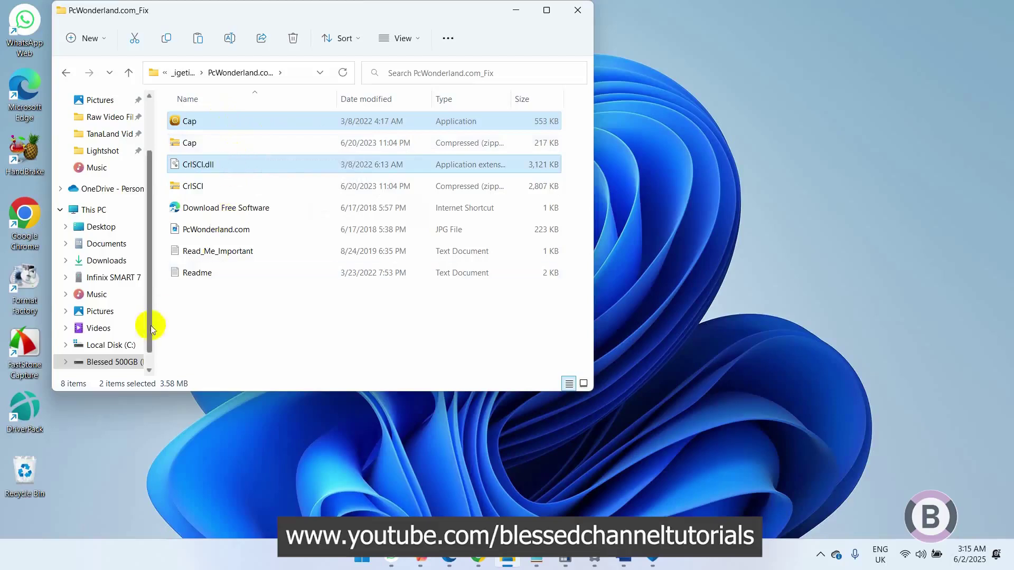
right_click(233, 167)
left_click(278, 183)
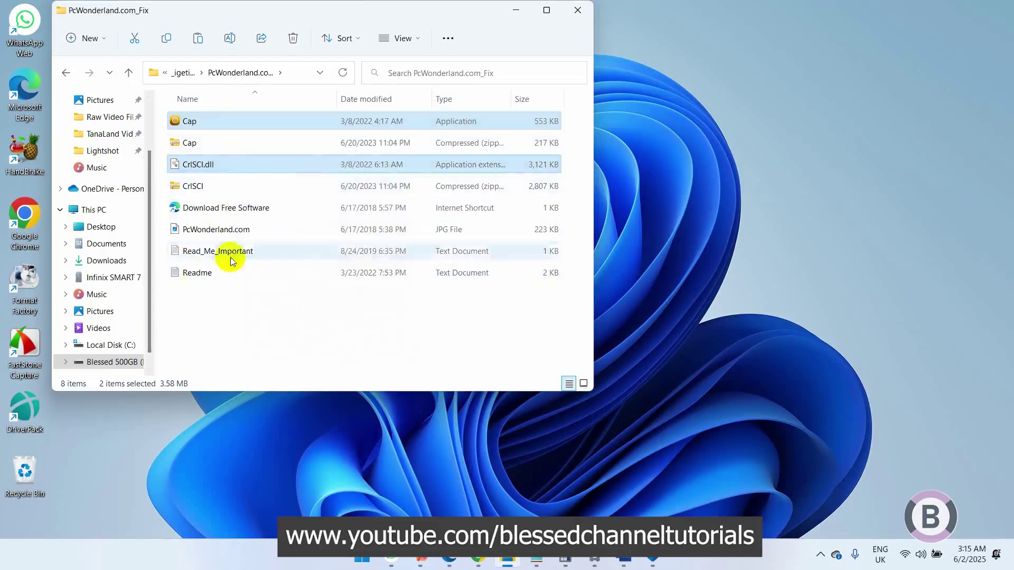
- Paste Cap and CrlSCl.dll into C:\Program Files\Corel\CorelDRAW Graphics Suite 2022\Programs64, granting administrator permission for all items
left_click(117, 208)
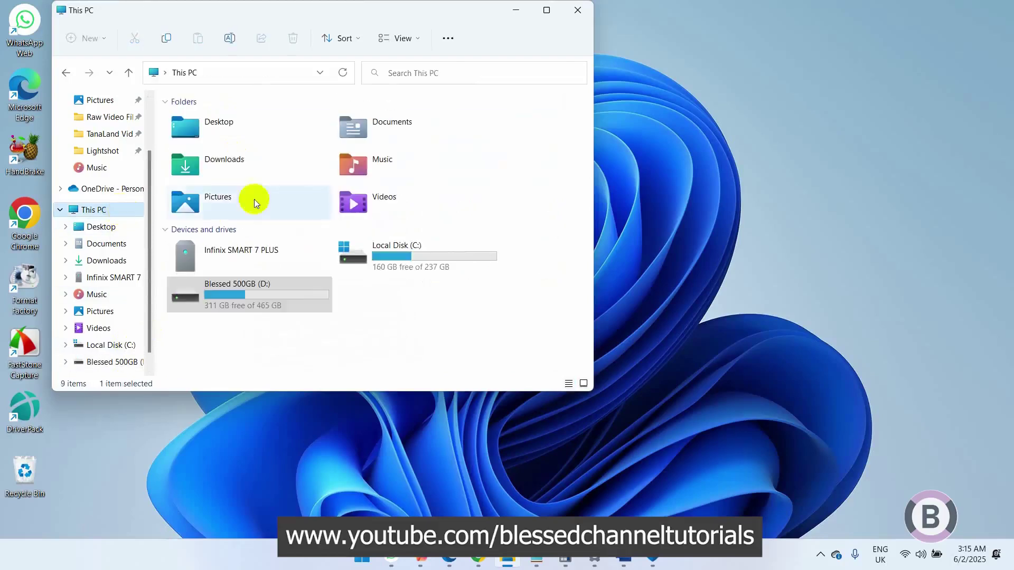
double_click(410, 261)
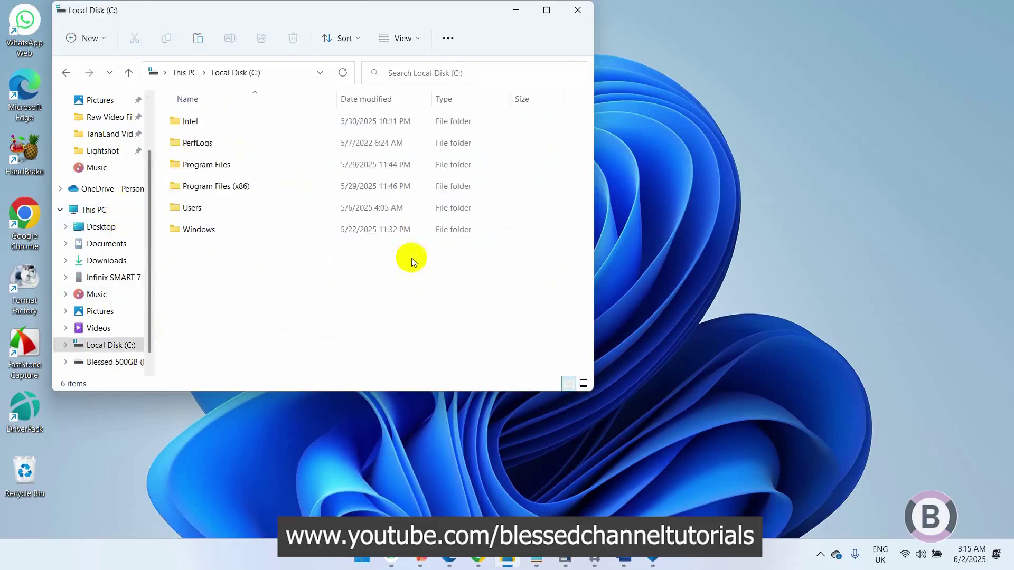
double_click(255, 168)
double_click(234, 164)
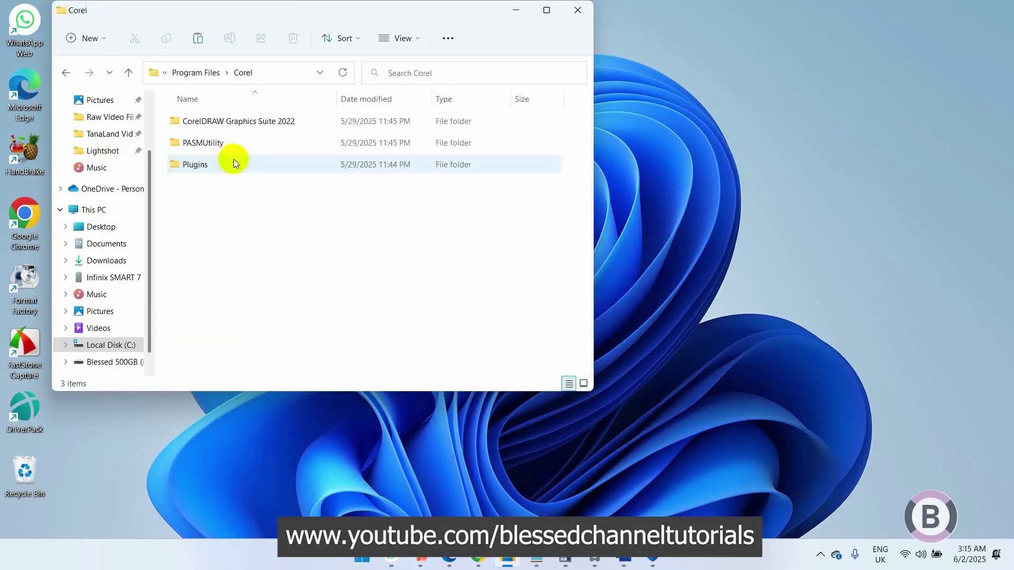
double_click(255, 121)
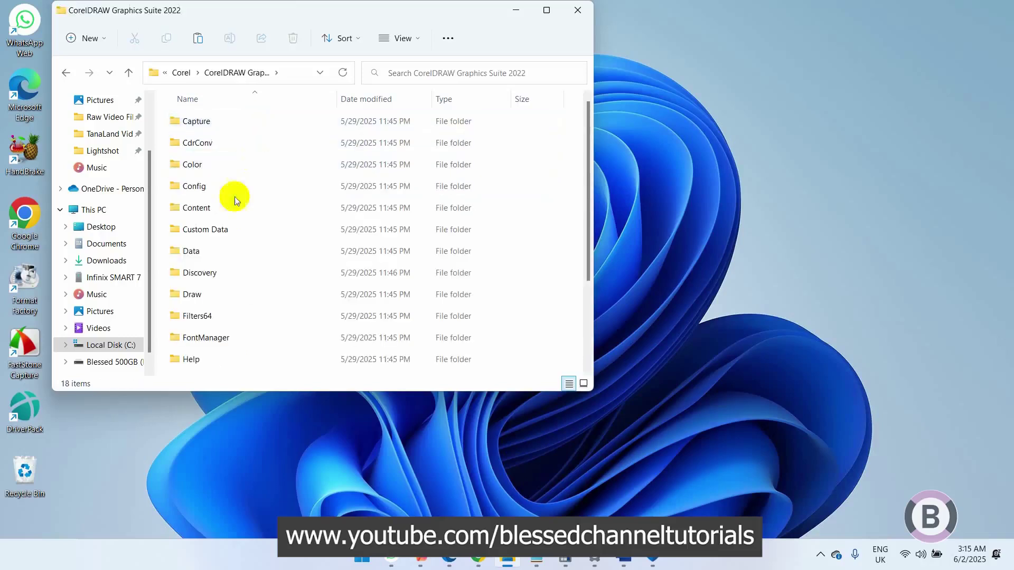
scroll(214, 320, "down", 2)
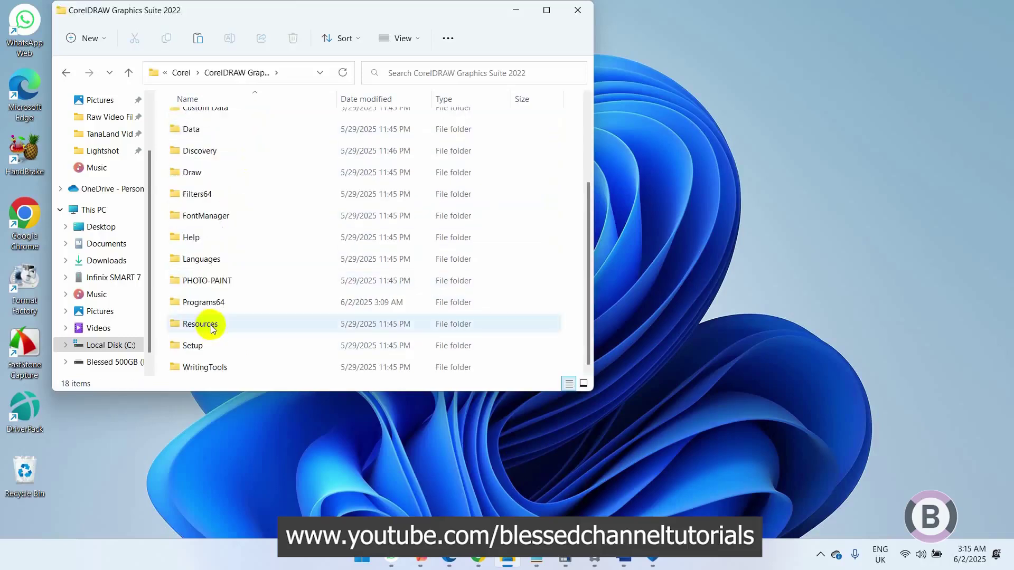
double_click(229, 301)
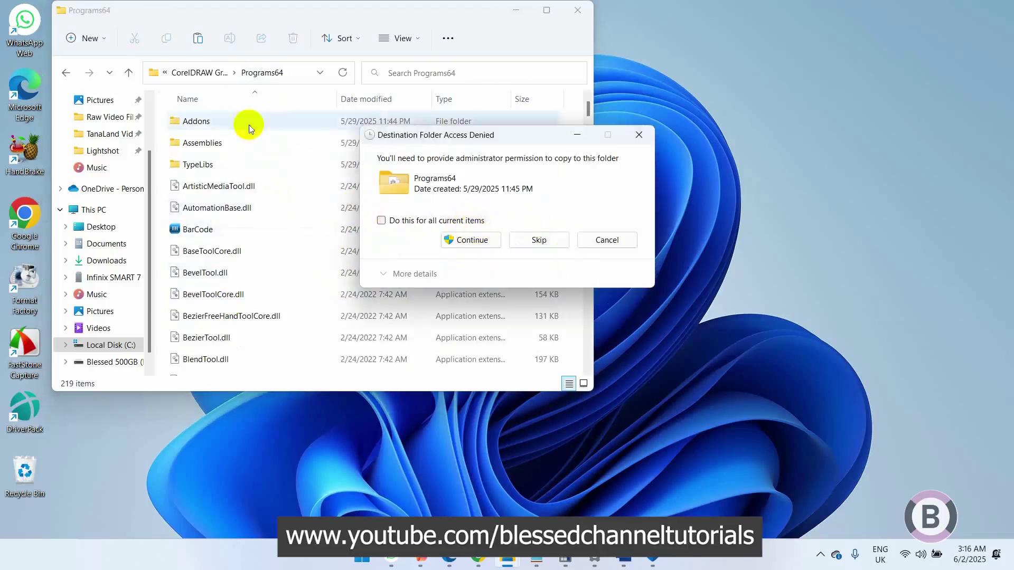
left_click(428, 221)
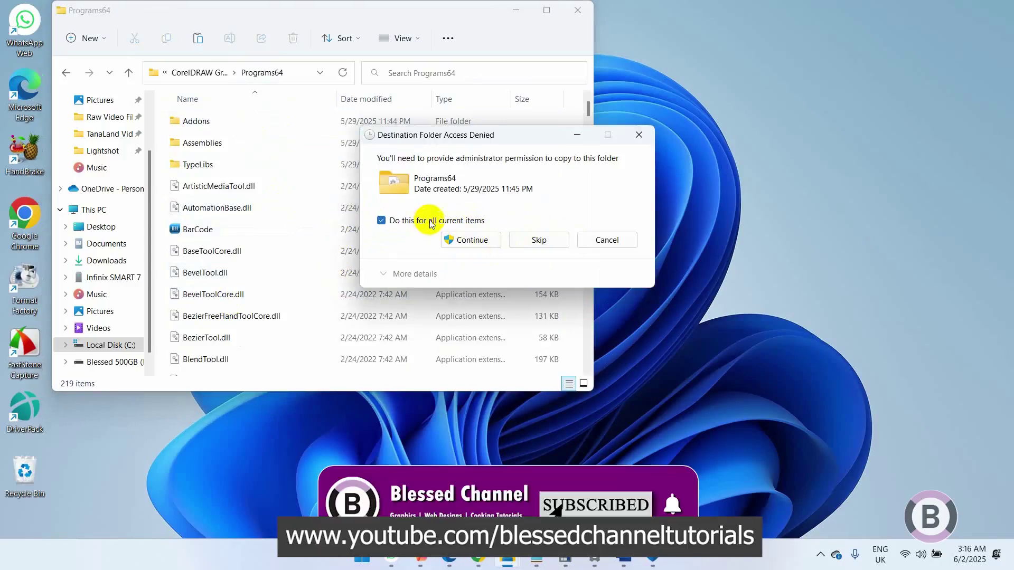
left_click(464, 241)
left_click(463, 242)
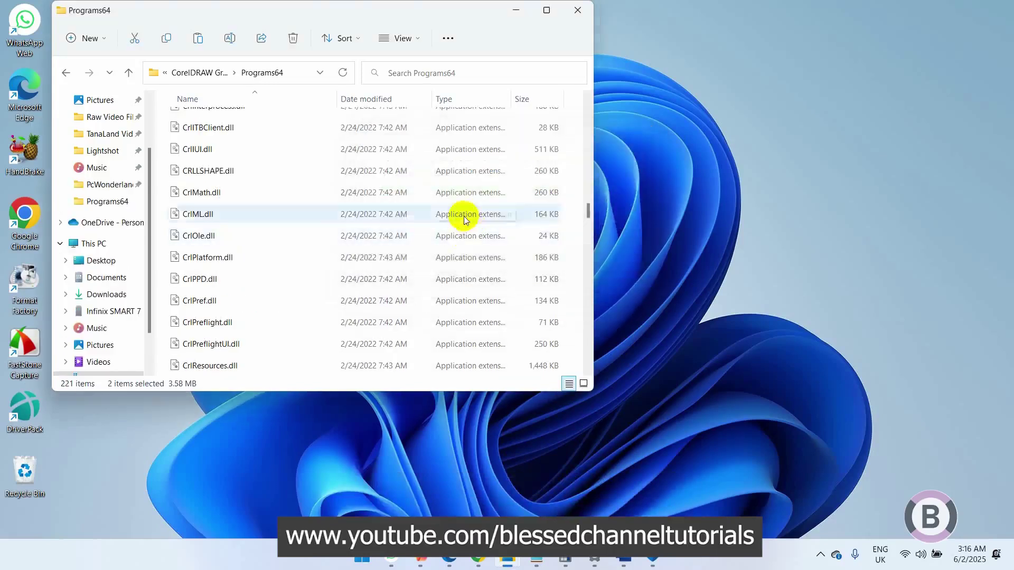
scroll(444, 264, "down", 15)
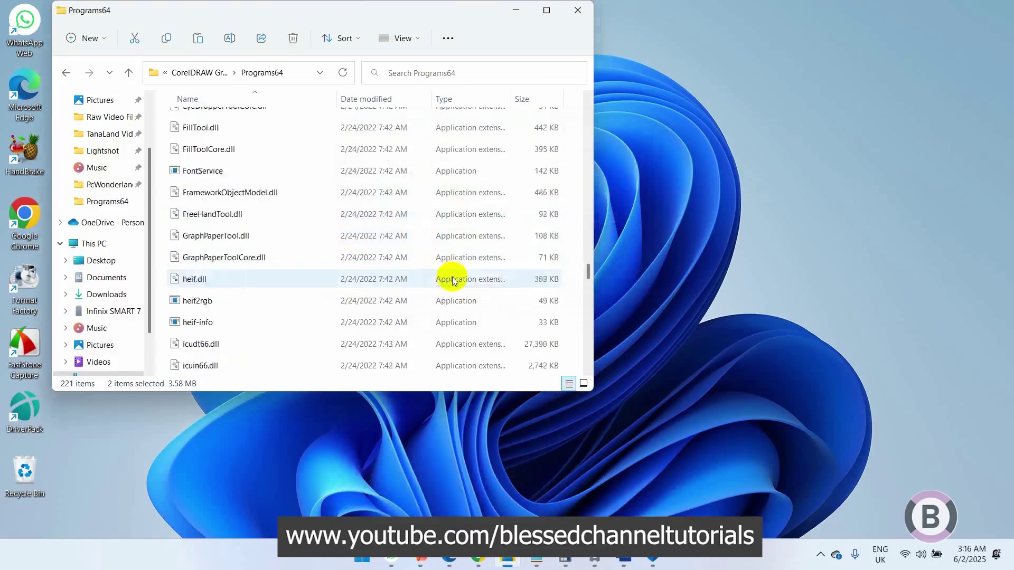
scroll(452, 280, "down", 20)
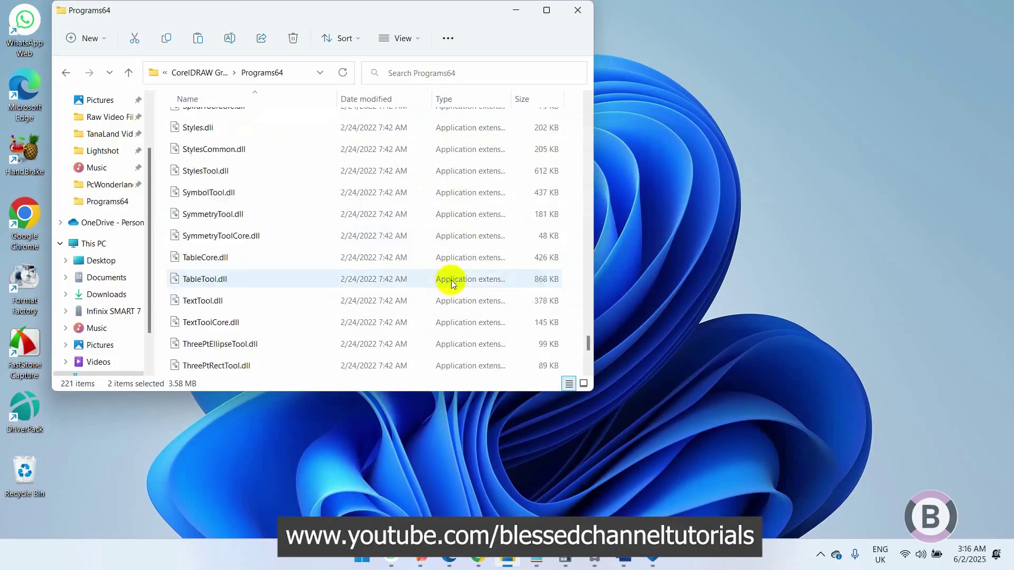
scroll(452, 284, "down", 5)
scroll(455, 280, "up", 10)
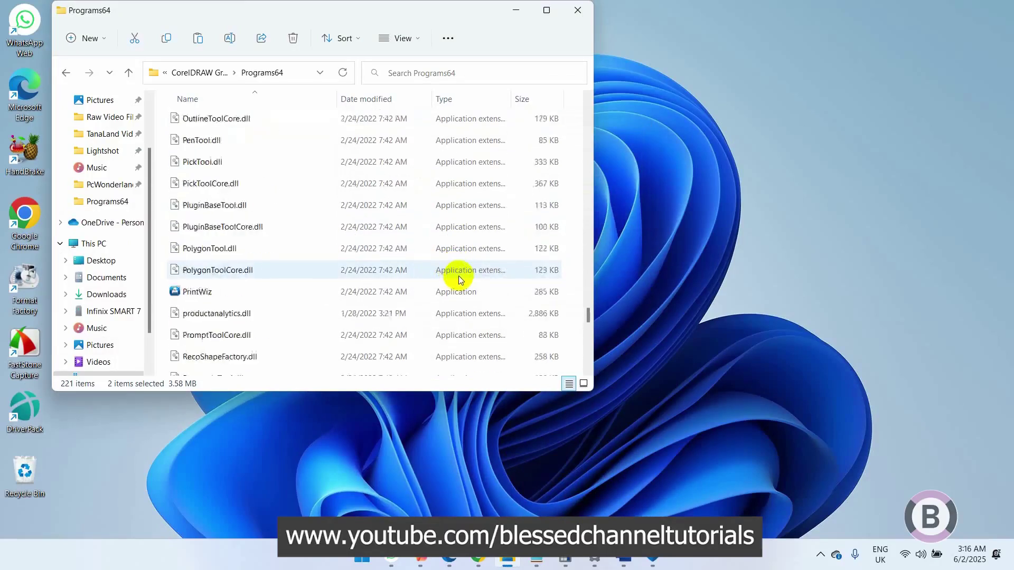
scroll(458, 280, "up", 20)
scroll(462, 280, "down", 3)
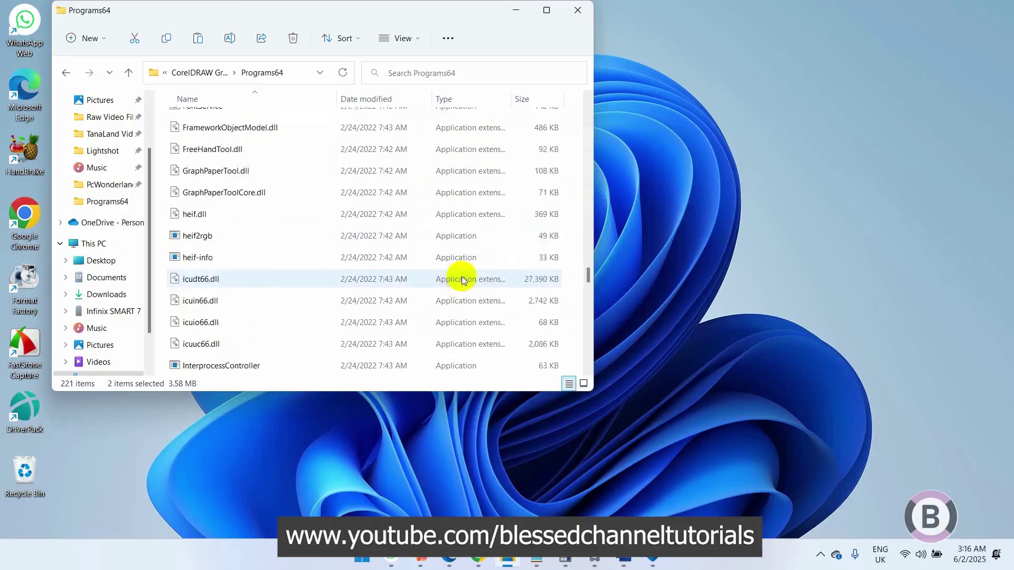
scroll(461, 280, "up", 15)
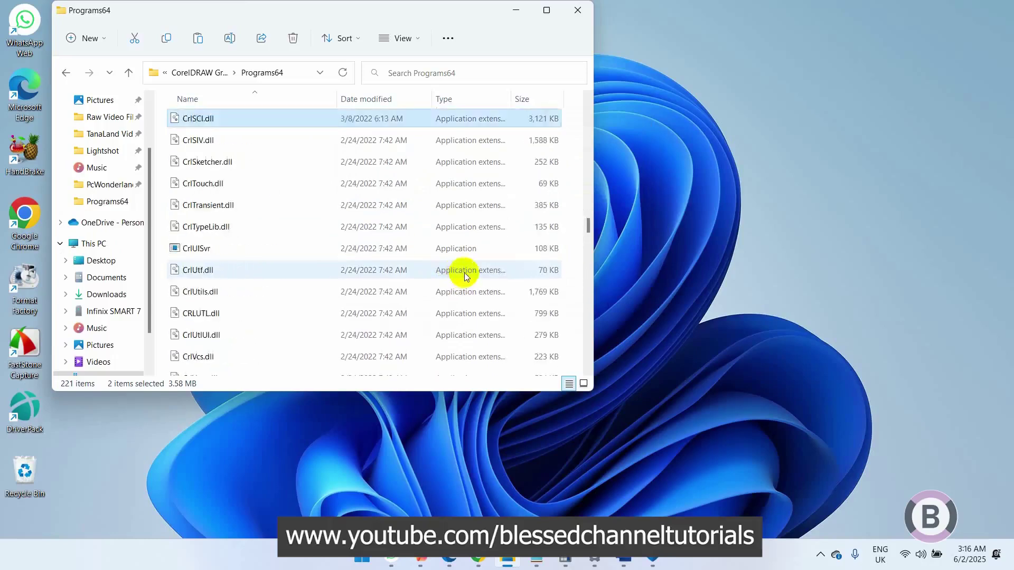
scroll(465, 272, "up", 2)
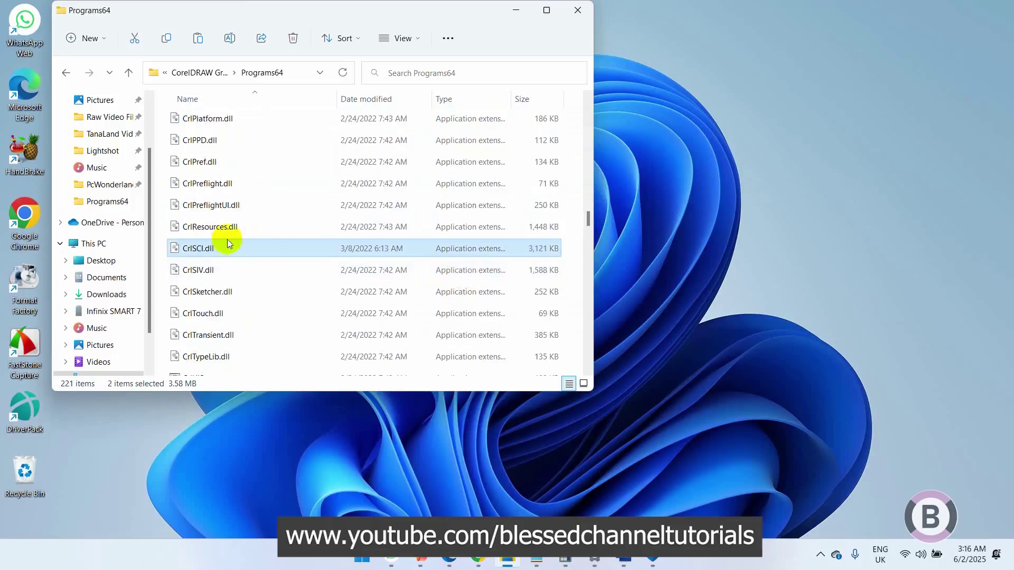
scroll(343, 236, "up", 10)
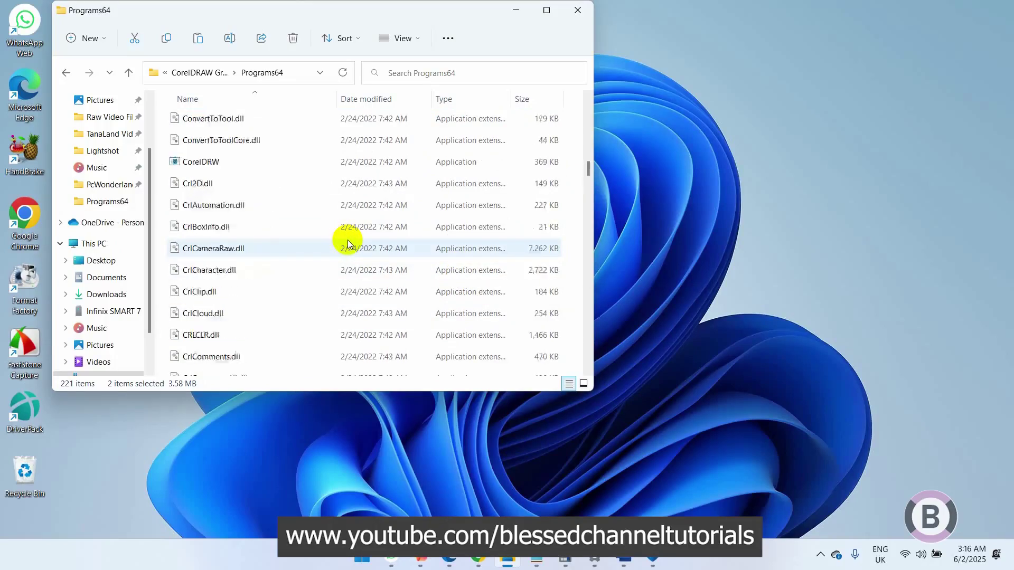
scroll(348, 239, "up", 10)
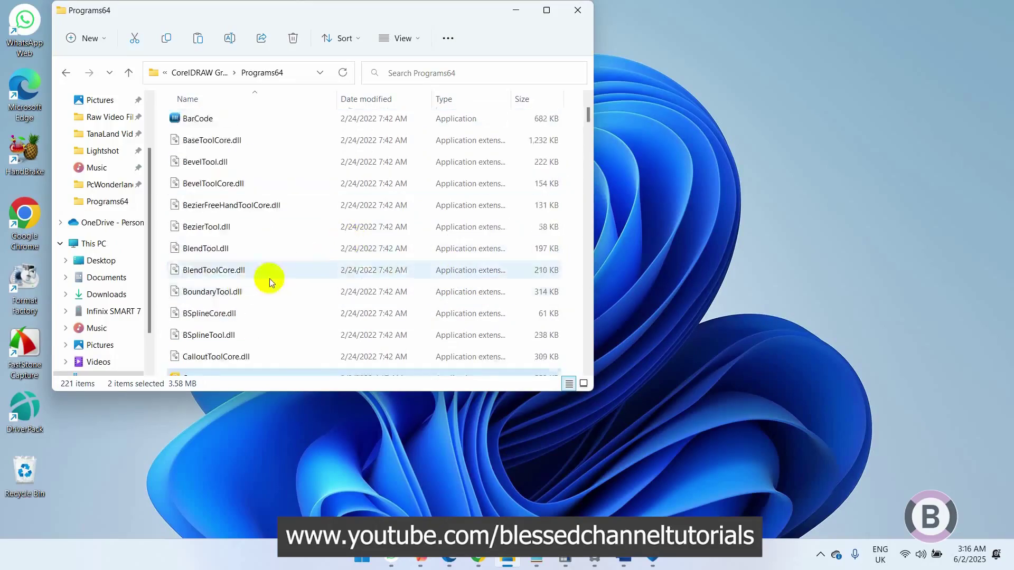
scroll(259, 270, "down", 2)
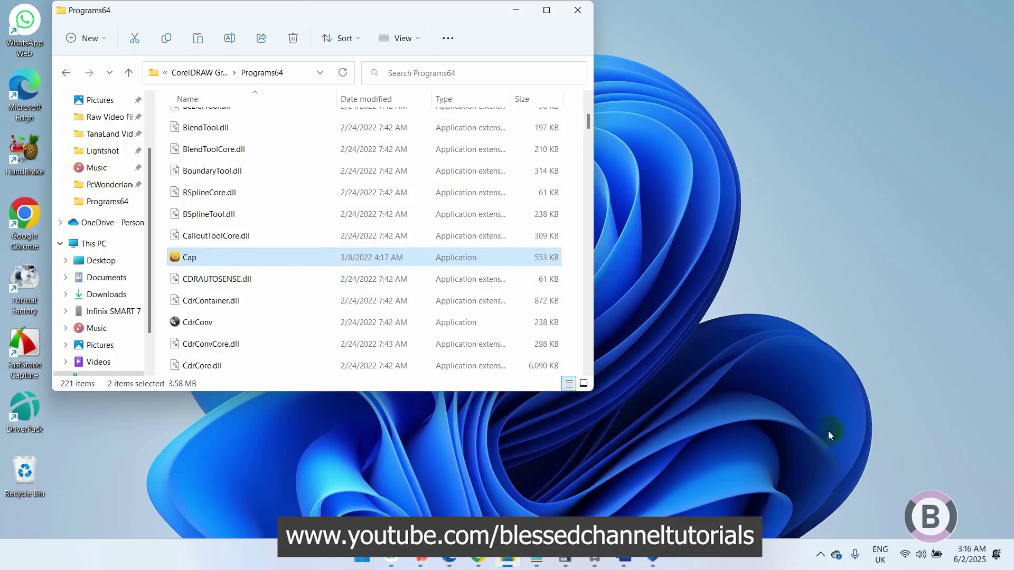
- Minimize File Explorer and relaunch CorelDRAW, which now reaches the 'Loading Application...' splash screen
left_click(729, 298)
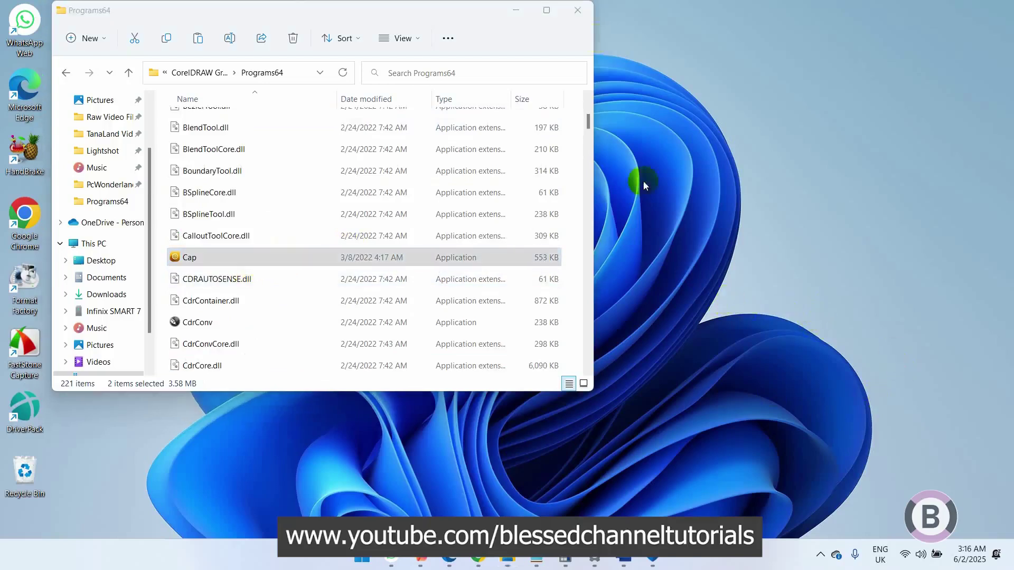
left_click(515, 14)
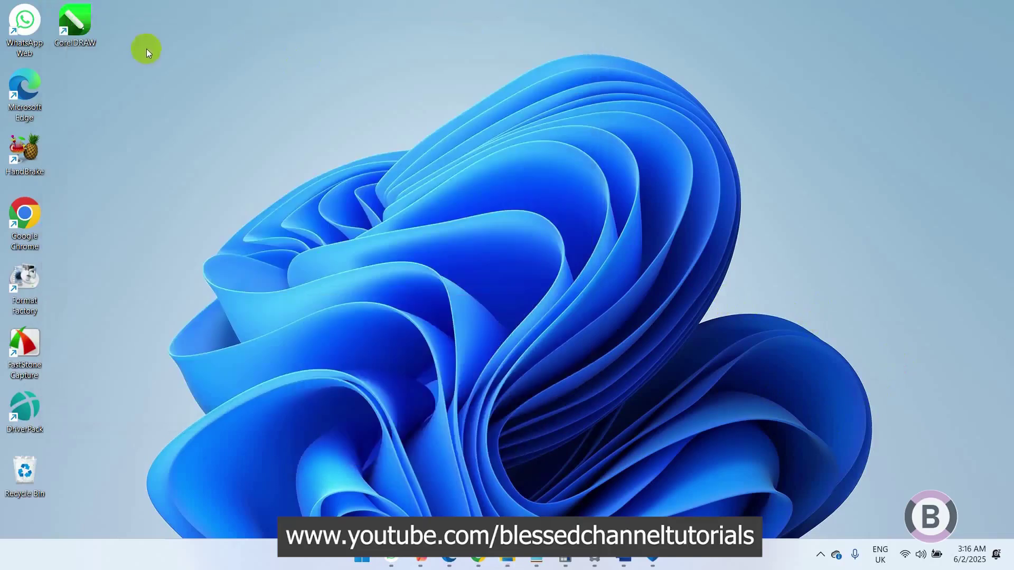
double_click(90, 19)
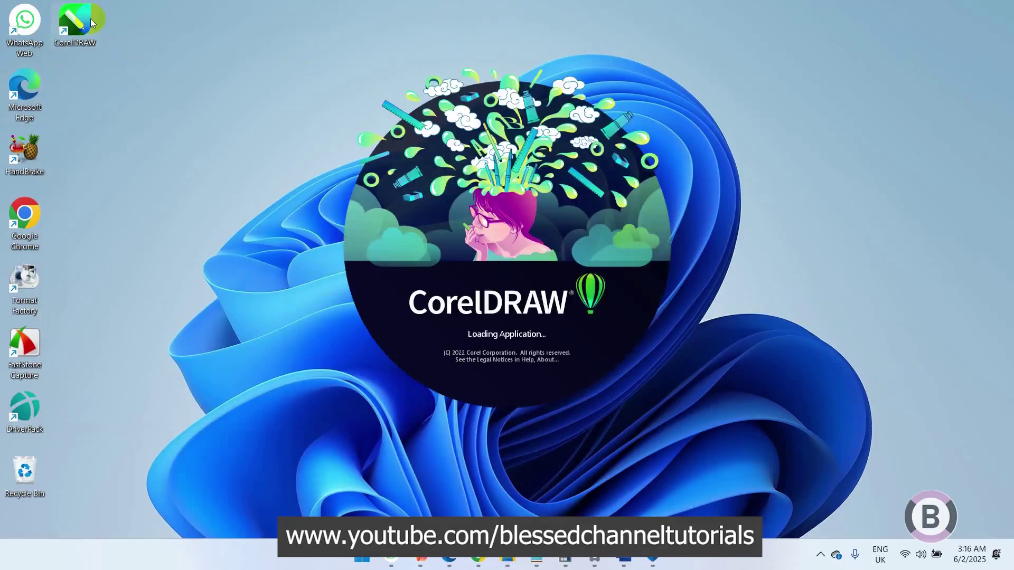